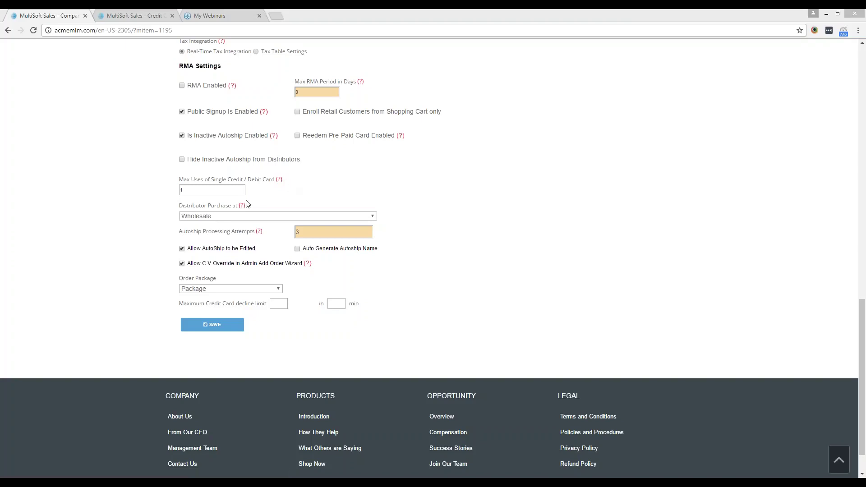
Set Max Uses of Single Credit / Debit Card to 1, save, and confirm.
click(205, 190)
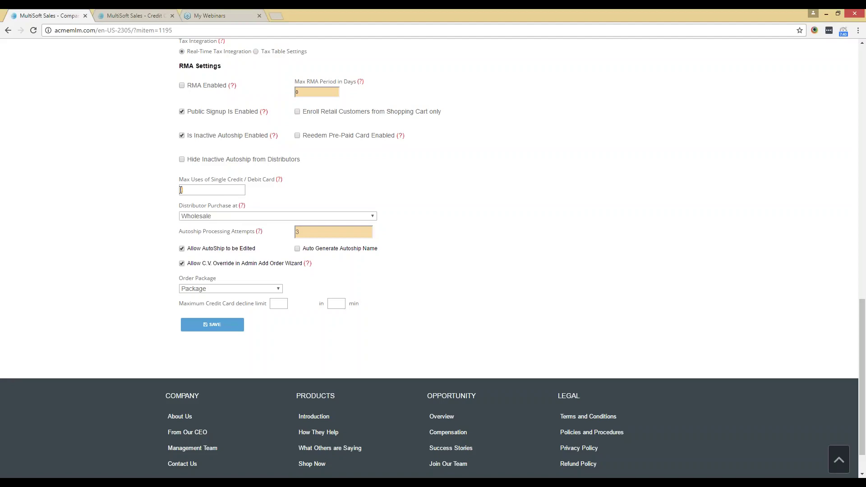
text(1)
click(212, 324)
click(468, 98)
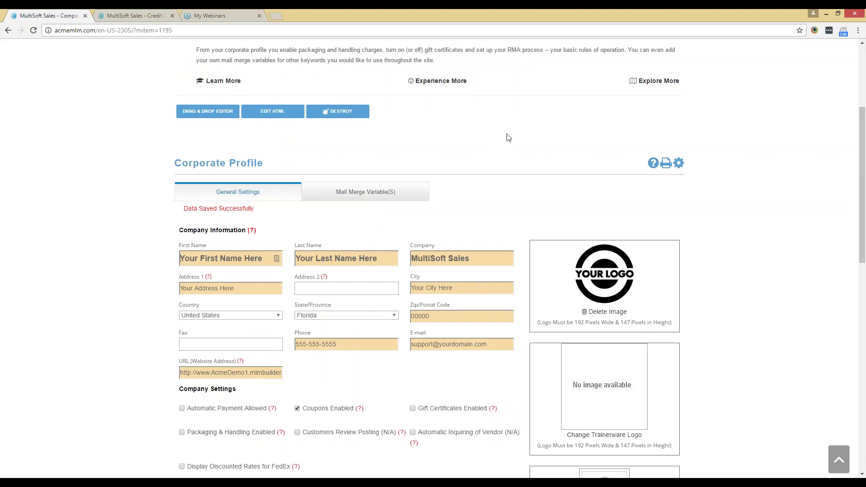
On the Credit / Debit Card Accounts tab, highlight the red card-limit error message.
click(125, 15)
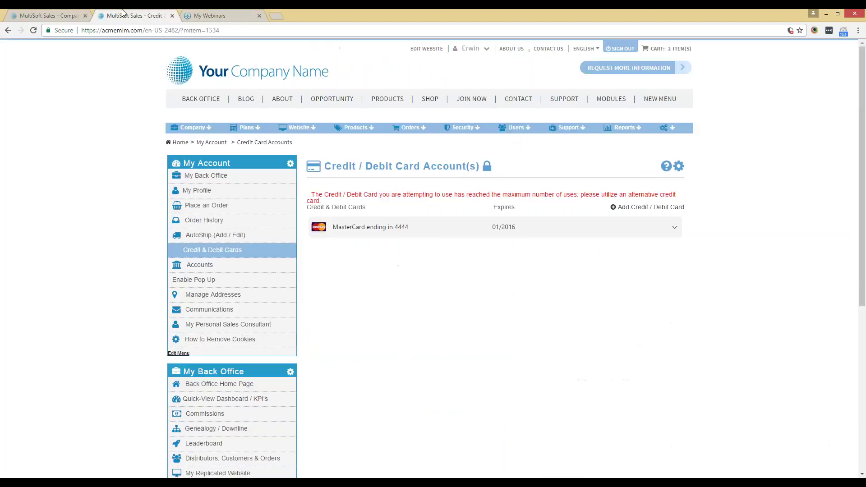
drag(310, 195, 333, 198)
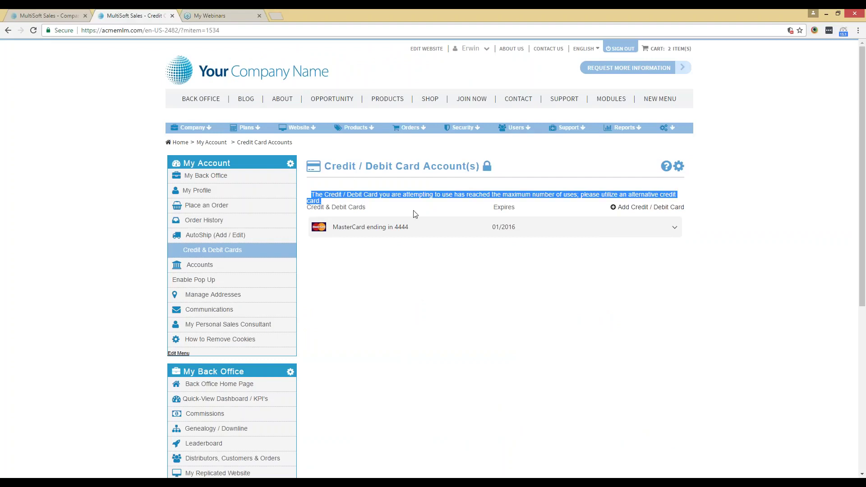
mouse_move(298, 127)
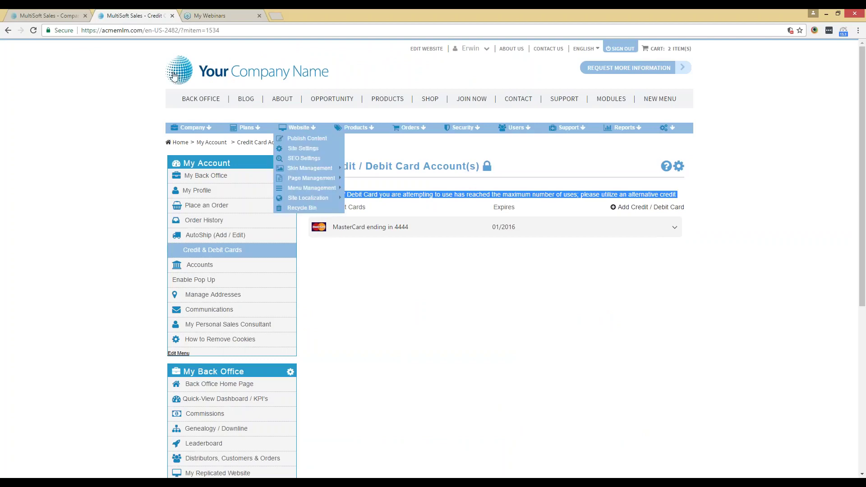
Return to the Corporate Profile tab and focus the Max Uses field in RMA Settings.
click(48, 14)
scroll(433, 271, down, 5)
scroll(433, 271, down, 5)
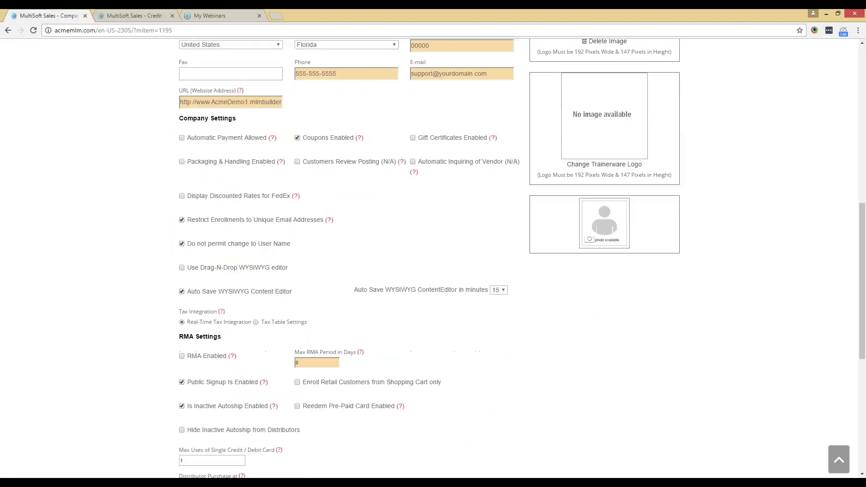
scroll(433, 271, down, 5)
click(206, 235)
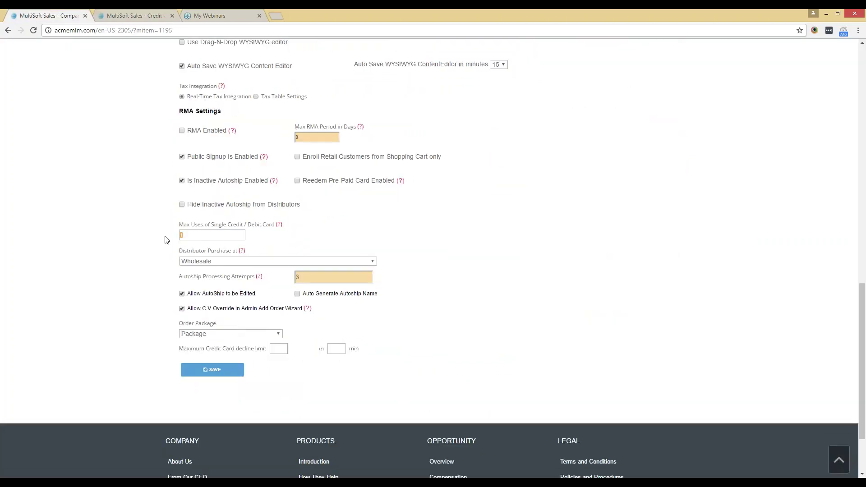